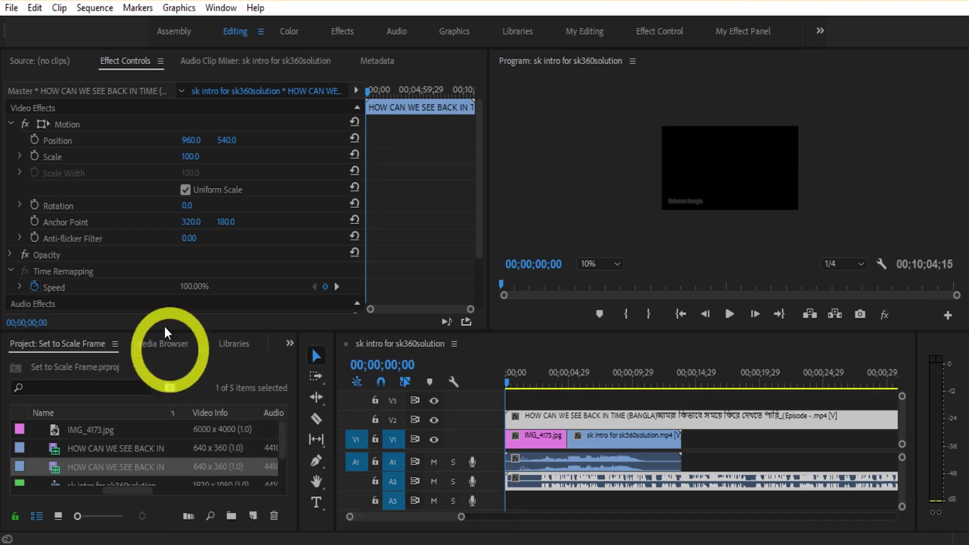
Step: Open Edit > Keyboard Shortcuts and move the dialog to the top of the screen
{"action": "left_click", "coordinate": [34, 8]}
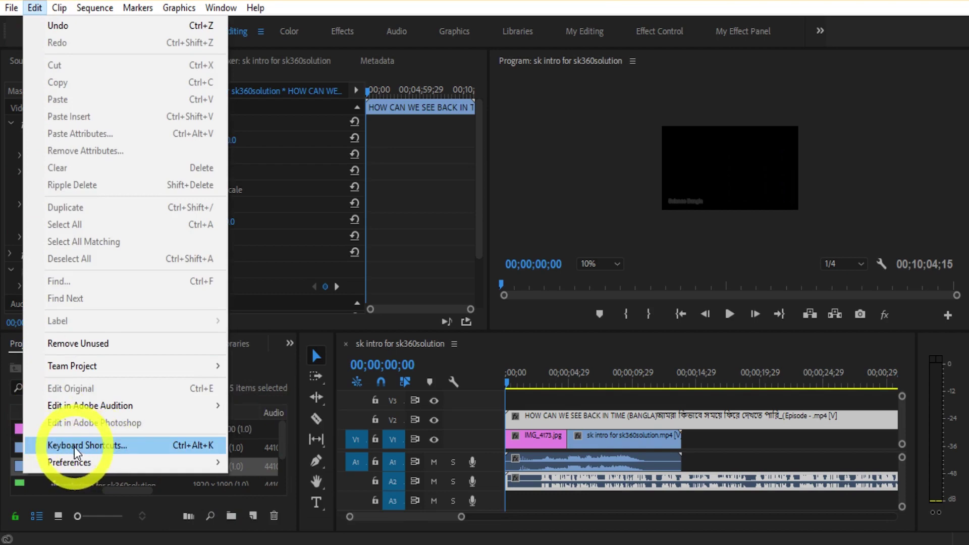
{"action": "left_click", "coordinate": [75, 444]}
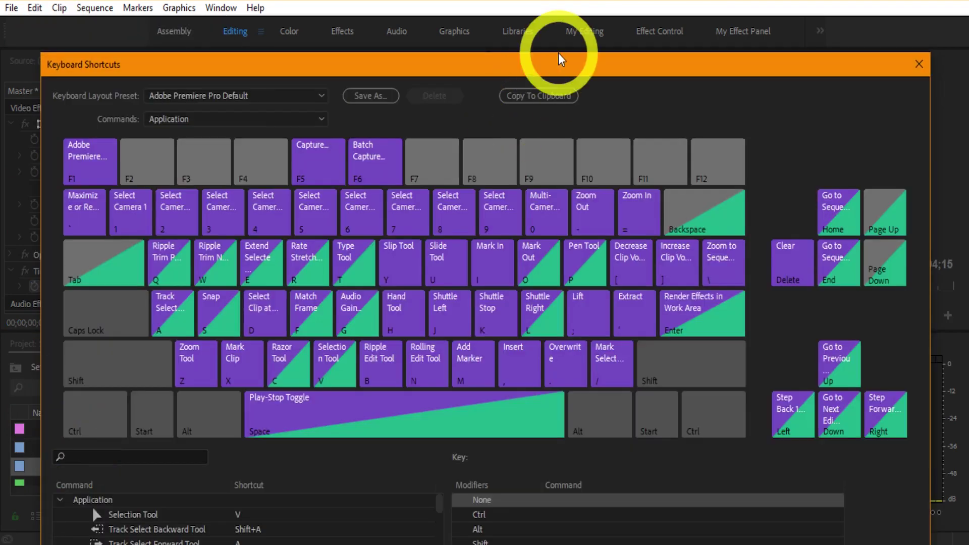
{"action": "left_click_drag", "start_coordinate": [568, 64], "coordinate": [560, 5]}
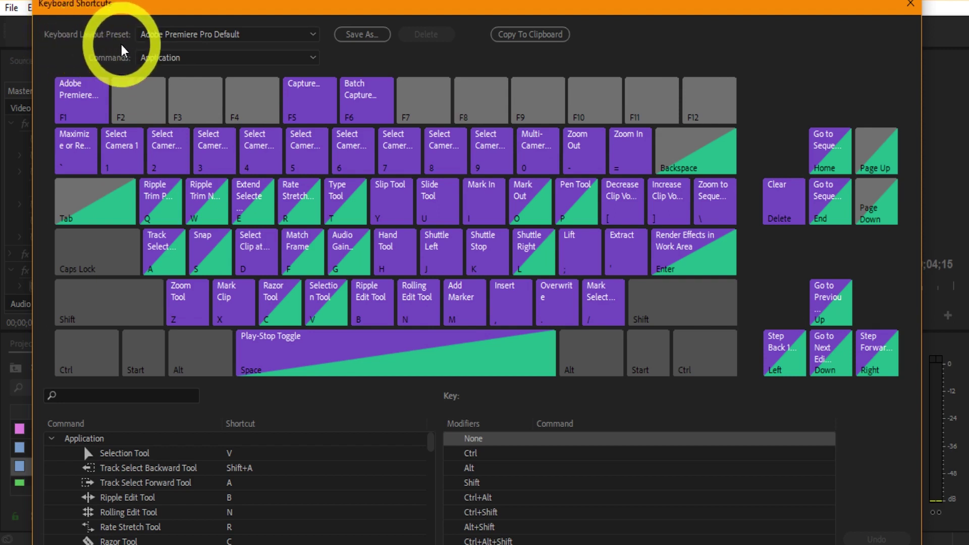
{"action": "left_click", "coordinate": [247, 35]}
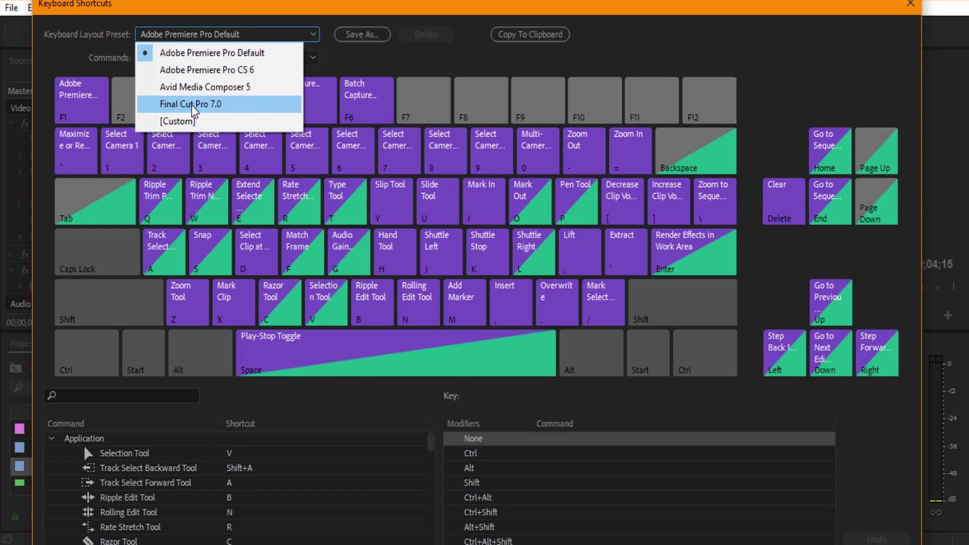
{"action": "left_click", "coordinate": [194, 105]}
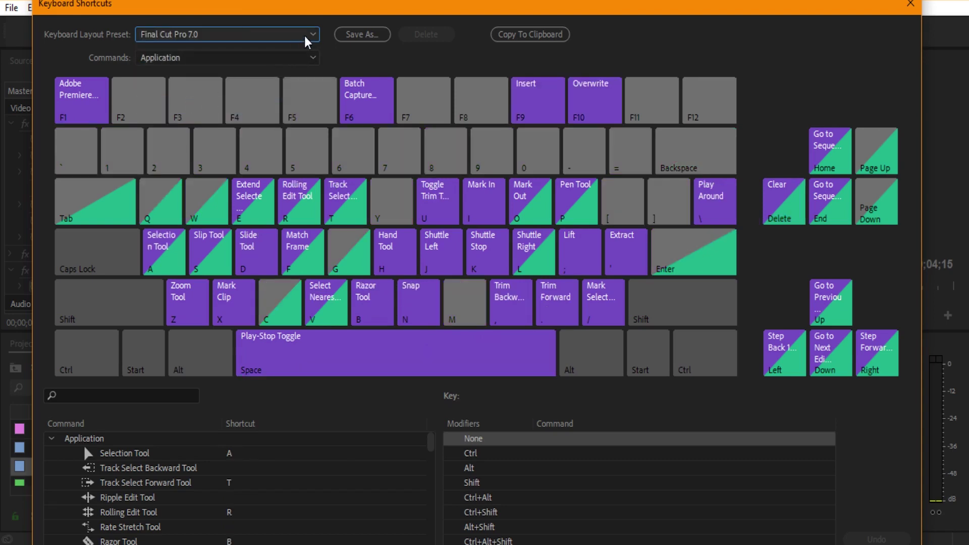
{"action": "left_click", "coordinate": [305, 34]}
{"action": "left_click", "coordinate": [269, 83]}
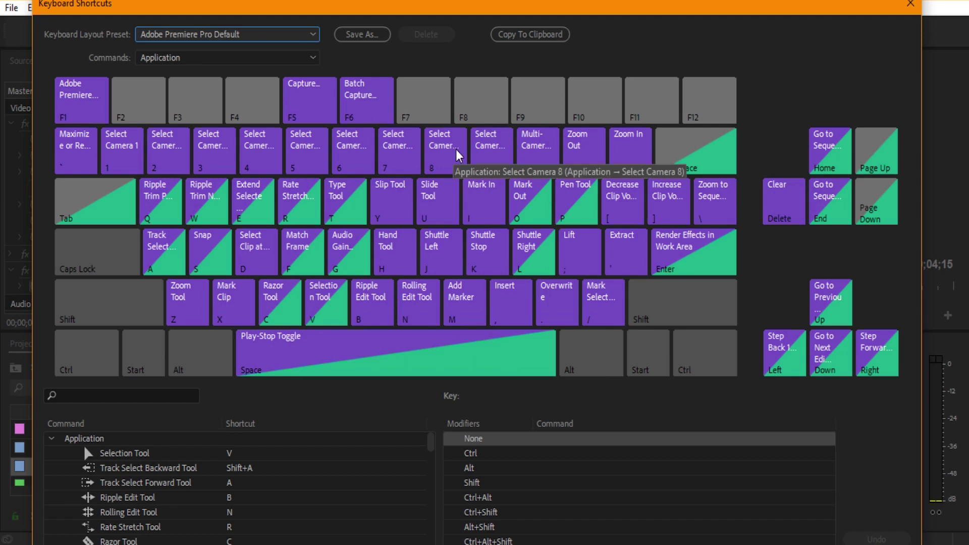
Step: Toggle the Ctrl modifier layer on and off to preview the Ctrl shortcut assignments
{"action": "left_click", "coordinate": [91, 360]}
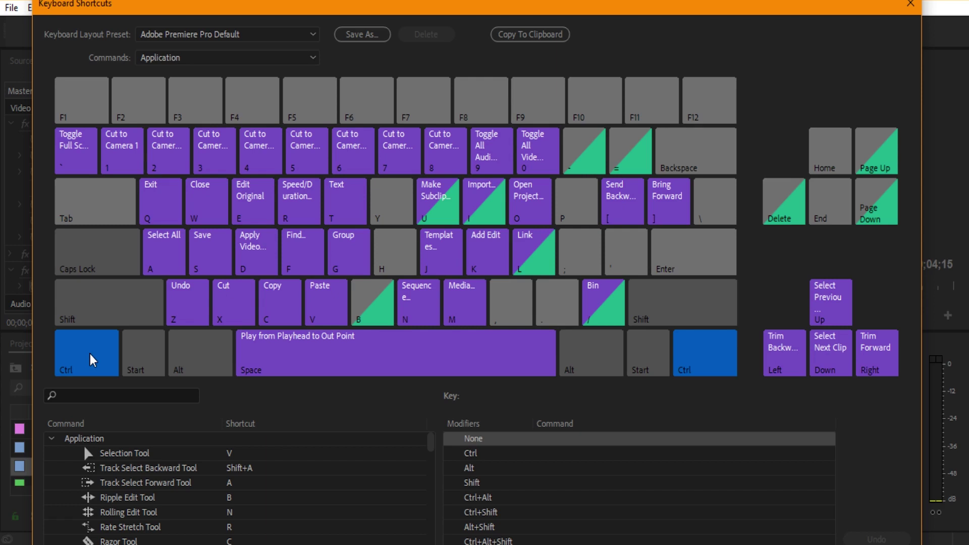
{"action": "left_click", "coordinate": [91, 355]}
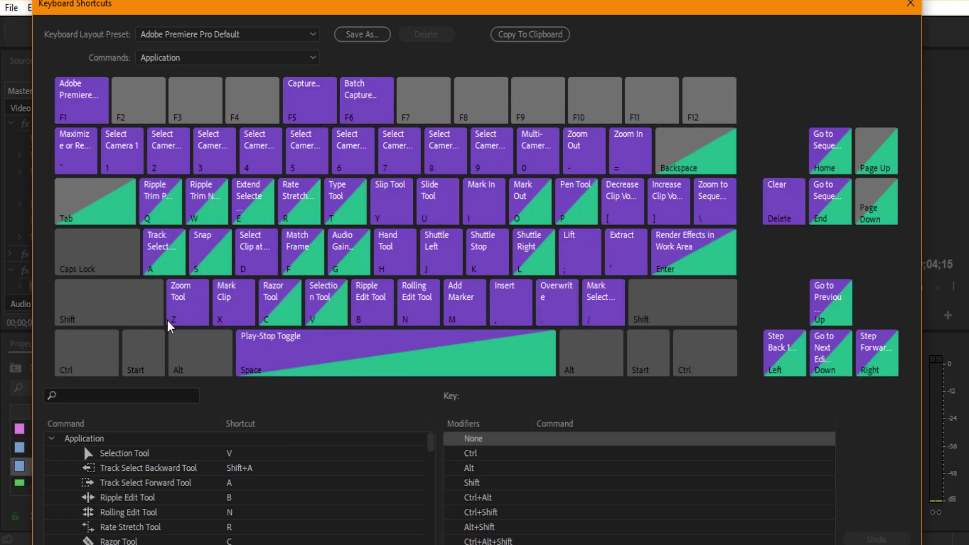
{"action": "left_click", "coordinate": [100, 358]}
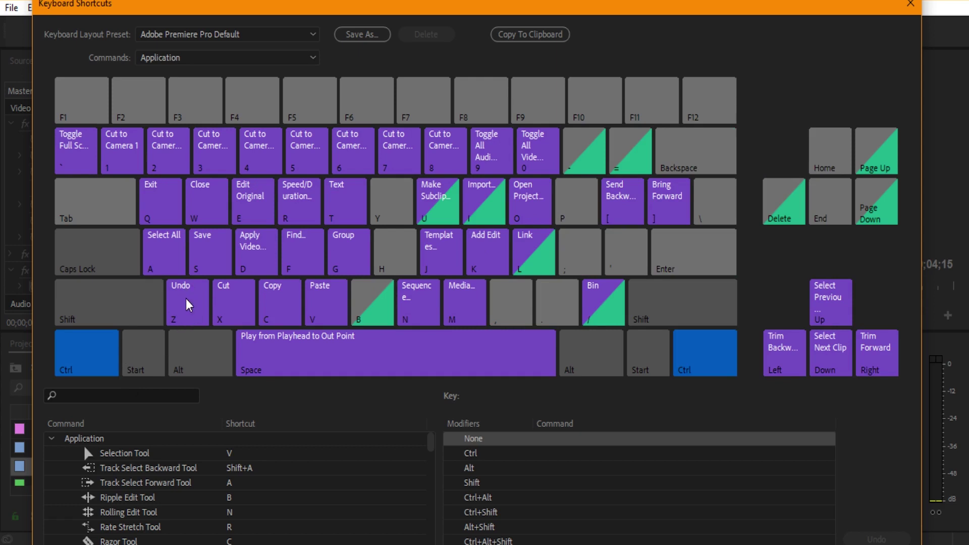
{"action": "left_click", "coordinate": [90, 364]}
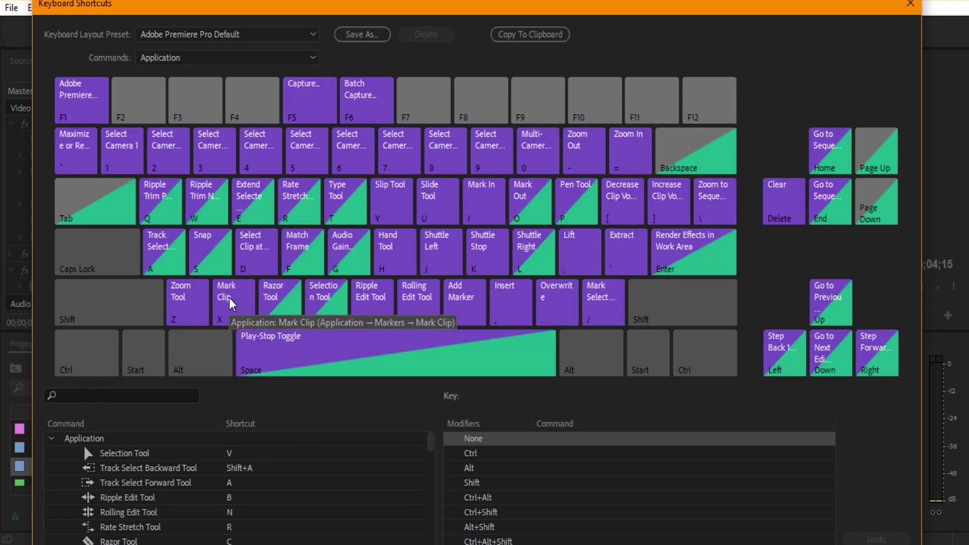
{"action": "key", "text": "ctrl"}
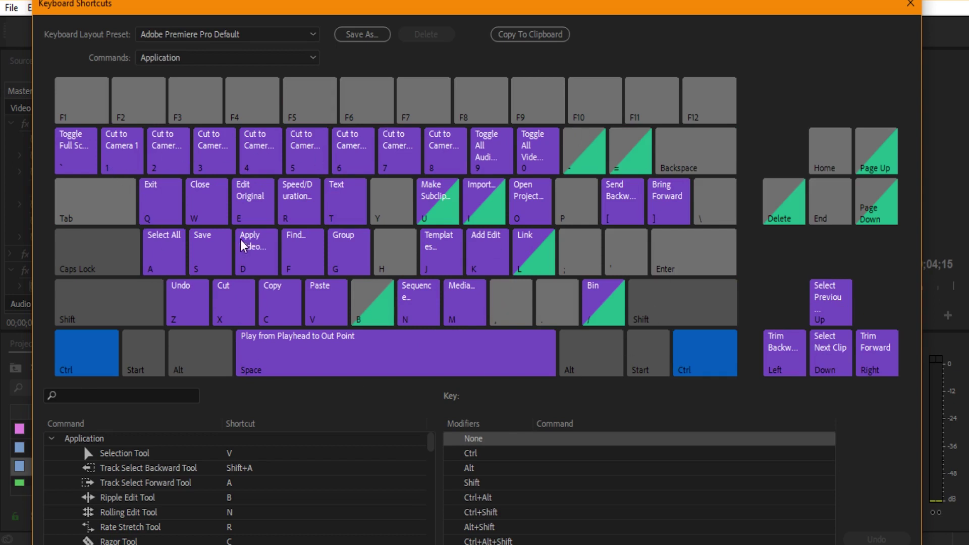
{"action": "left_click", "coordinate": [91, 354]}
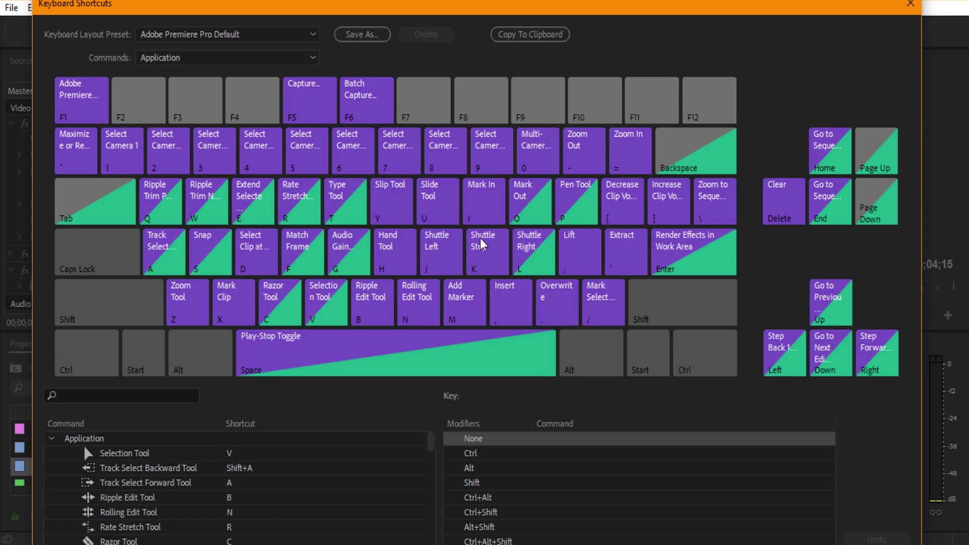
Step: Browse the Ctrl+Shift layer, then show the Ctrl+Alt+Shift layer with Clear All Markers
{"action": "left_click", "coordinate": [84, 349]}
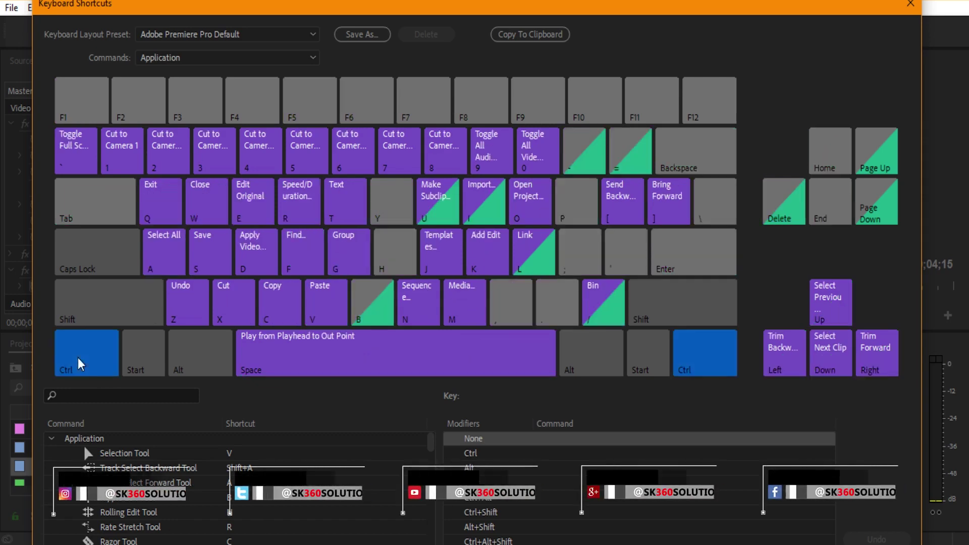
{"action": "left_click", "coordinate": [86, 308]}
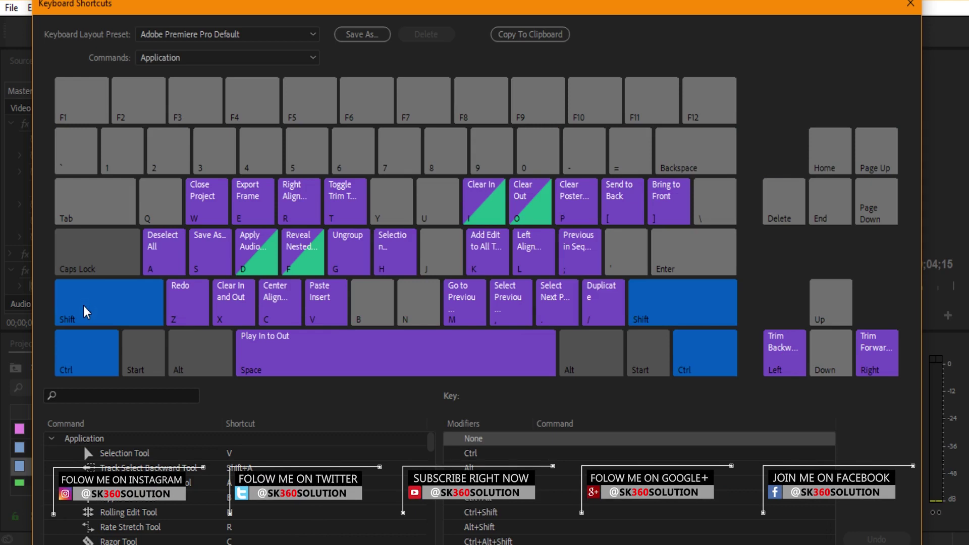
{"action": "left_click", "coordinate": [86, 309]}
{"action": "left_click", "coordinate": [123, 300]}
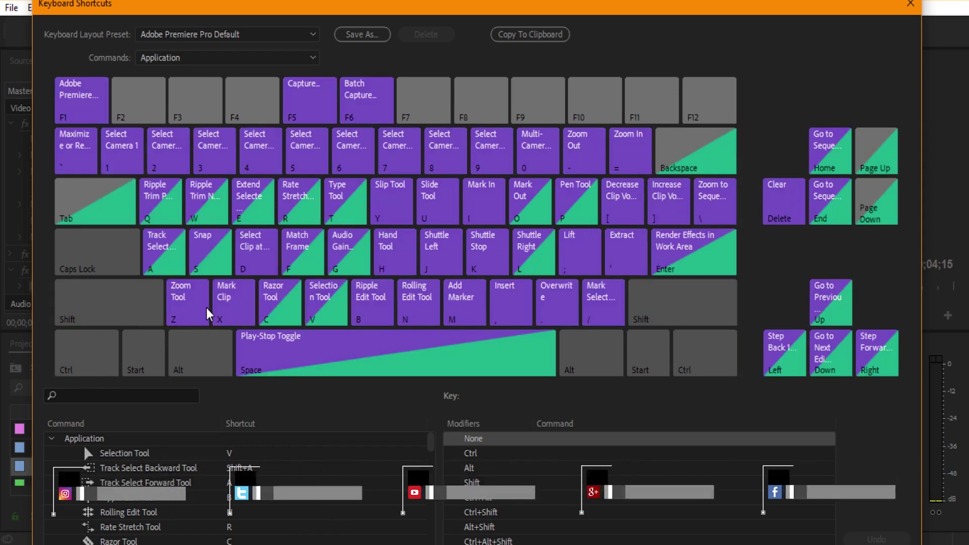
{"action": "left_click", "coordinate": [87, 366]}
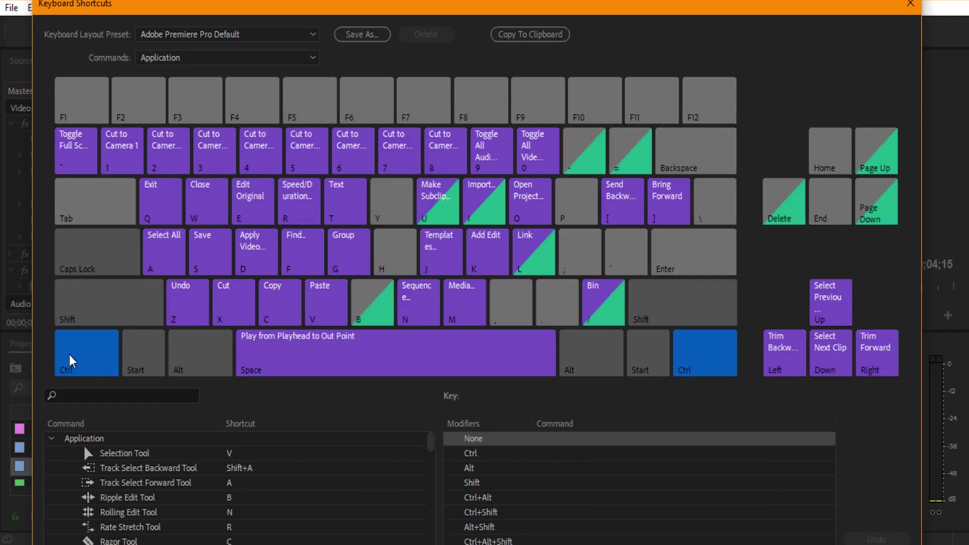
{"action": "left_click", "coordinate": [87, 317]}
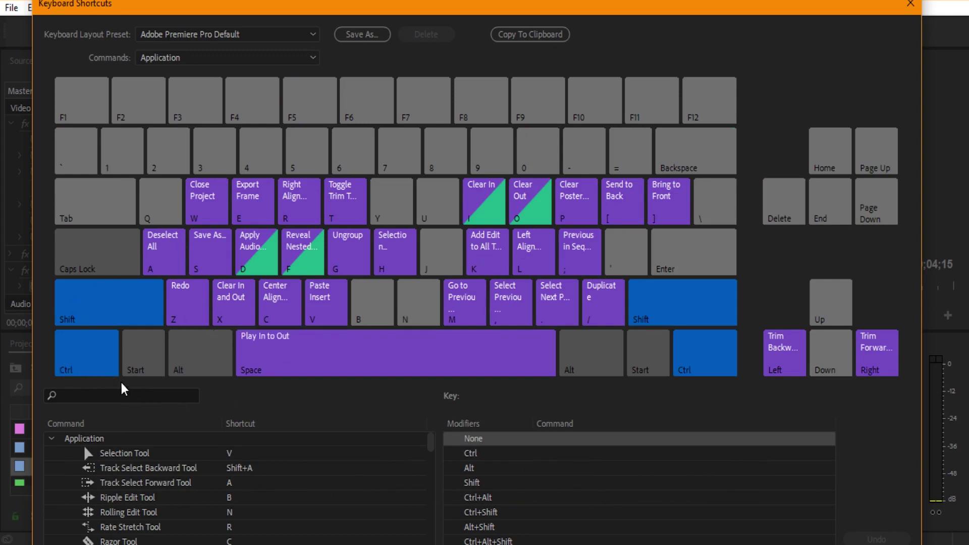
{"action": "left_click", "coordinate": [218, 360]}
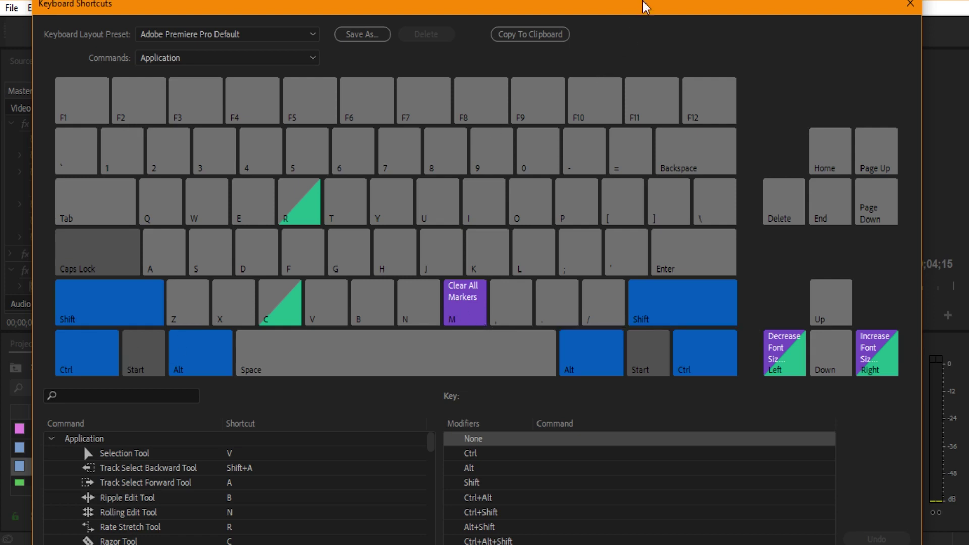
{"action": "left_click_drag", "start_coordinate": [637, 15], "coordinate": [645, 7]}
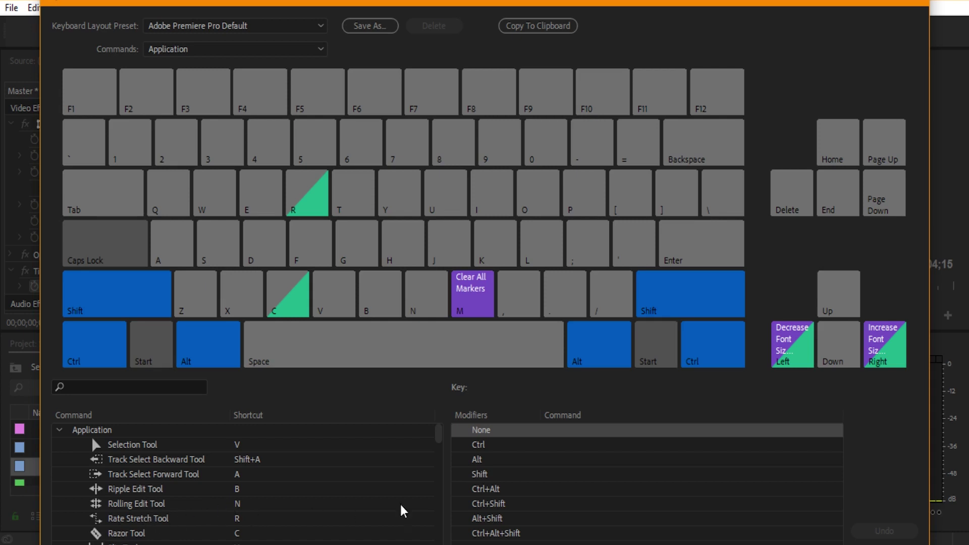
{"action": "scroll", "coordinate": [438, 444], "scroll_direction": "down", "scroll_amount": 5}
{"action": "mouse_move", "coordinate": [438, 443]}
{"action": "left_mouse_down"}
{"action": "mouse_move", "coordinate": [447, 539]}
{"action": "mouse_move", "coordinate": [439, 423]}
{"action": "left_mouse_up"}
Step: Delete Selection Tool's V shortcut and reassign V, turning the preset into [Custom]
{"action": "left_click", "coordinate": [237, 445]}
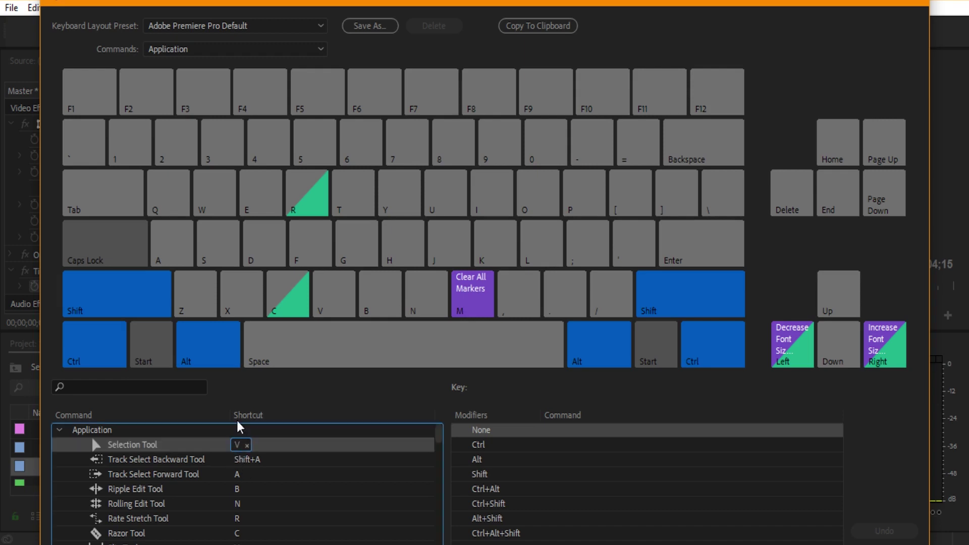
{"action": "left_click", "coordinate": [247, 445]}
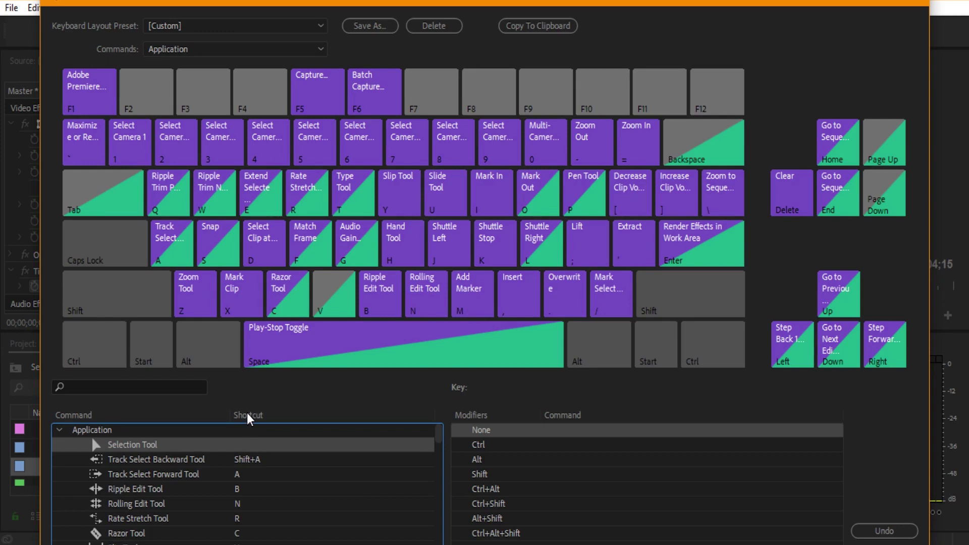
{"action": "left_click", "coordinate": [247, 446]}
{"action": "key", "text": "v"}
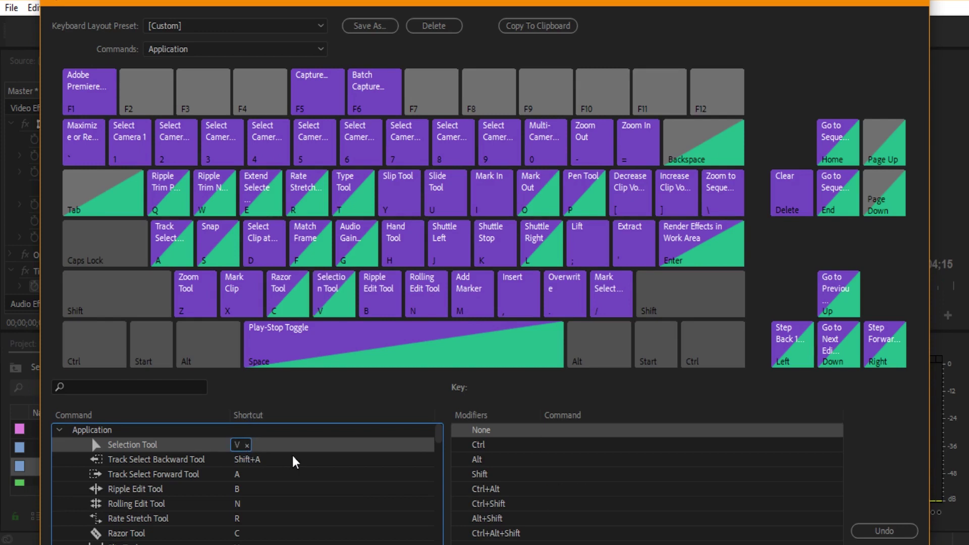
{"action": "left_click", "coordinate": [299, 463]}
{"action": "left_click", "coordinate": [252, 445]}
Step: Save the customised shortcuts as a new keyboard layout preset named 'rawerawer'
{"action": "left_click", "coordinate": [319, 25]}
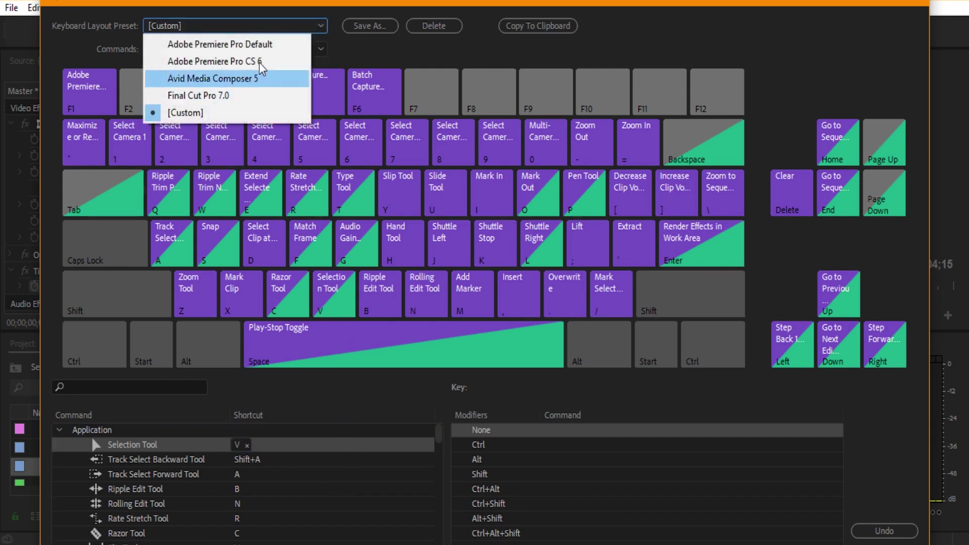
{"action": "left_click", "coordinate": [394, 56]}
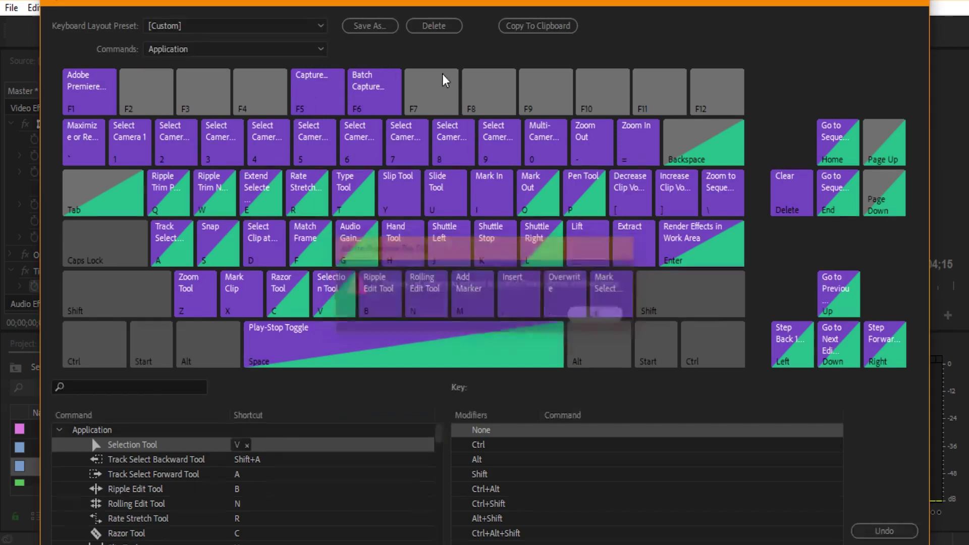
{"action": "left_click", "coordinate": [384, 28]}
{"action": "type", "text": "rawerawer"}
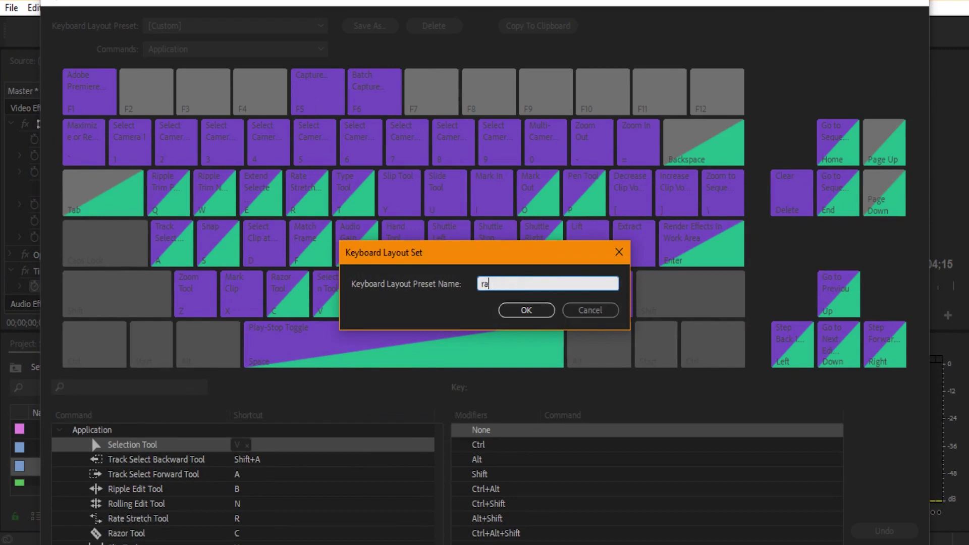
{"action": "left_click", "coordinate": [526, 311]}
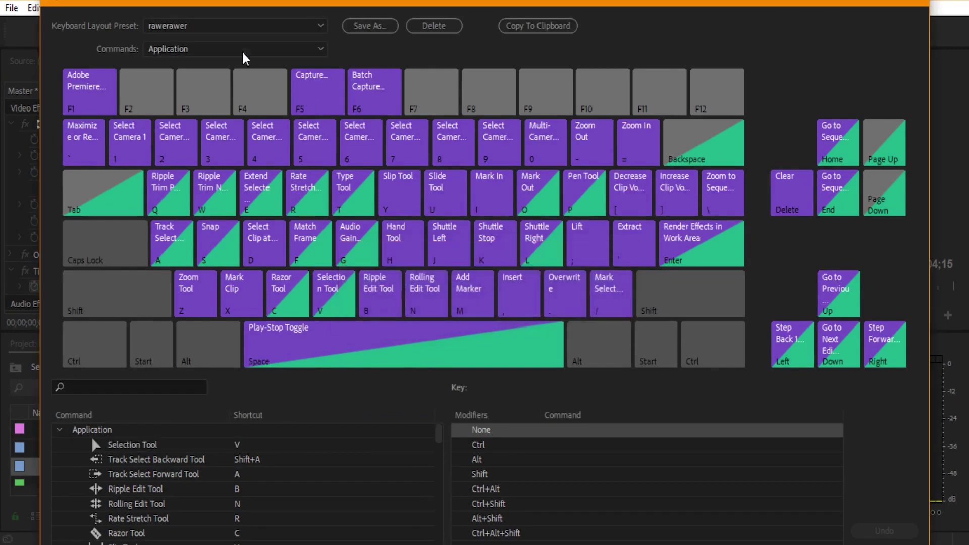
{"action": "left_click", "coordinate": [243, 26]}
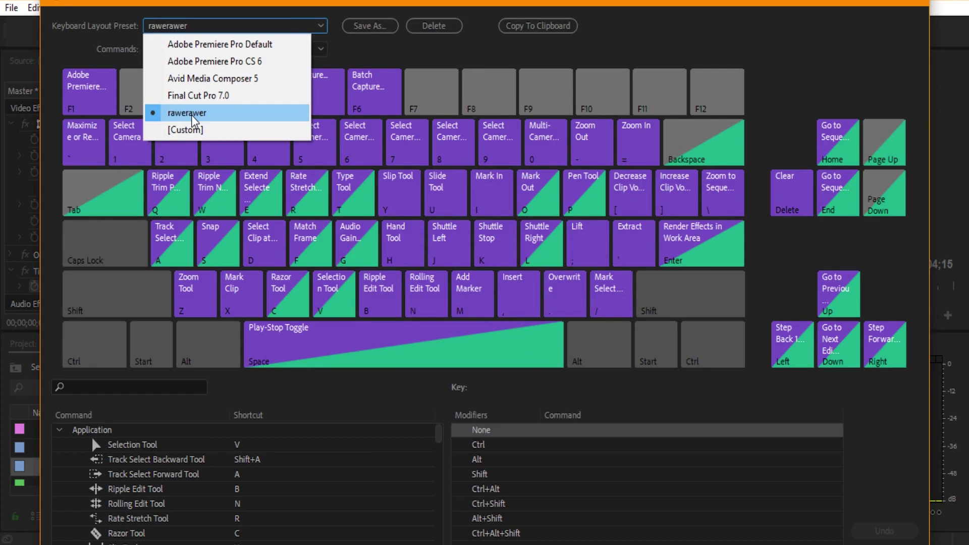
Step: Delete the rawerawer preset so the layout returns to Adobe Premiere Pro Default
{"action": "left_click", "coordinate": [433, 26]}
{"action": "left_click", "coordinate": [531, 316]}
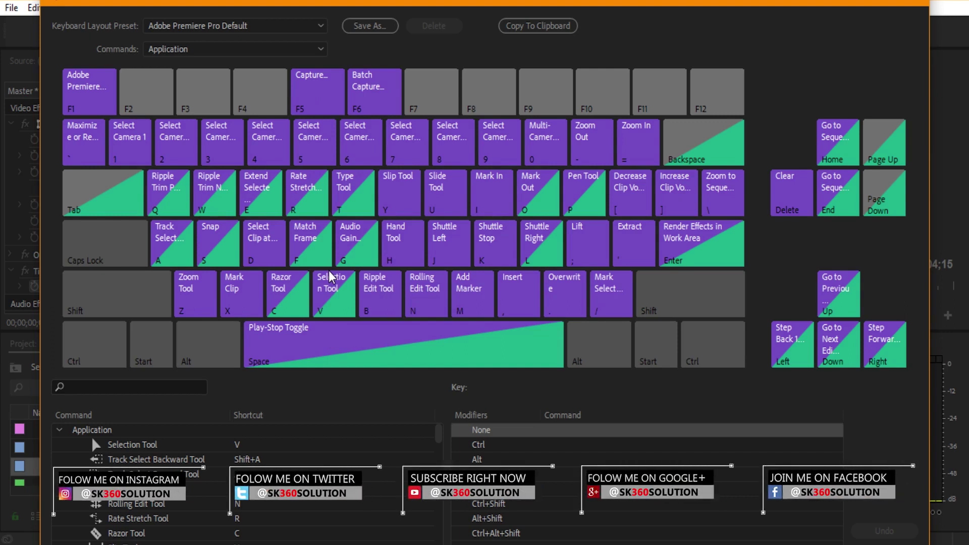
Step: Step through the Ctrl, Ctrl+Shift and Ctrl+Alt+Shift layers, then drop Ctrl to see Alt commands
{"action": "left_click", "coordinate": [84, 365]}
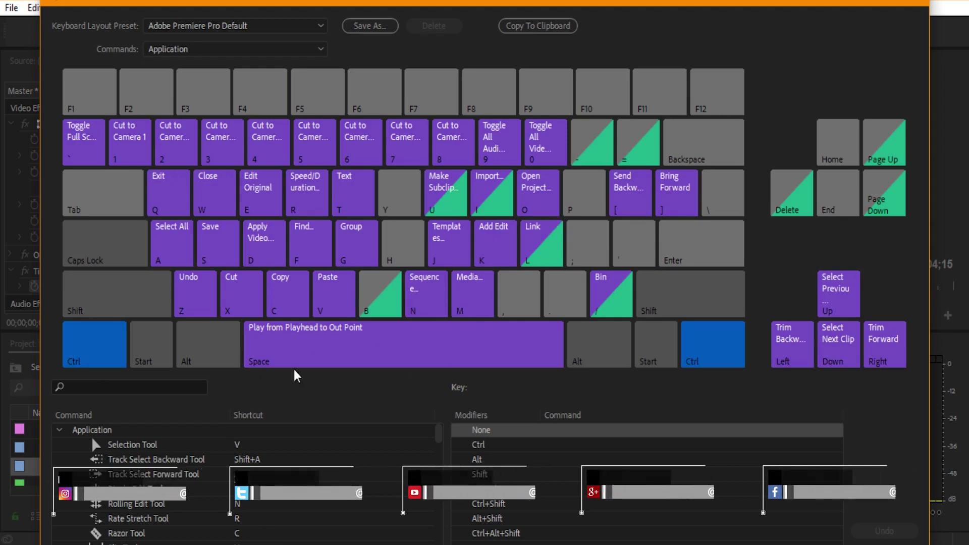
{"action": "left_click", "coordinate": [106, 308]}
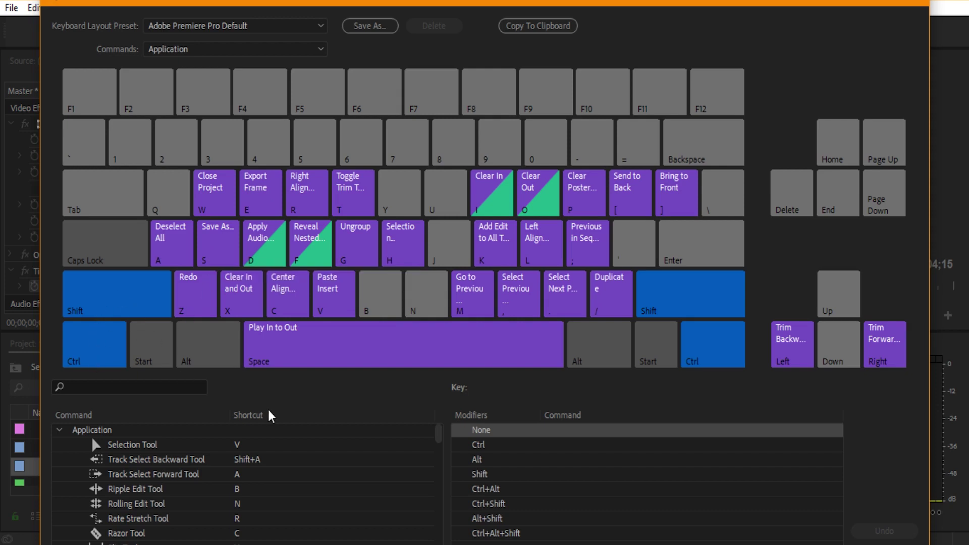
{"action": "left_click", "coordinate": [219, 353]}
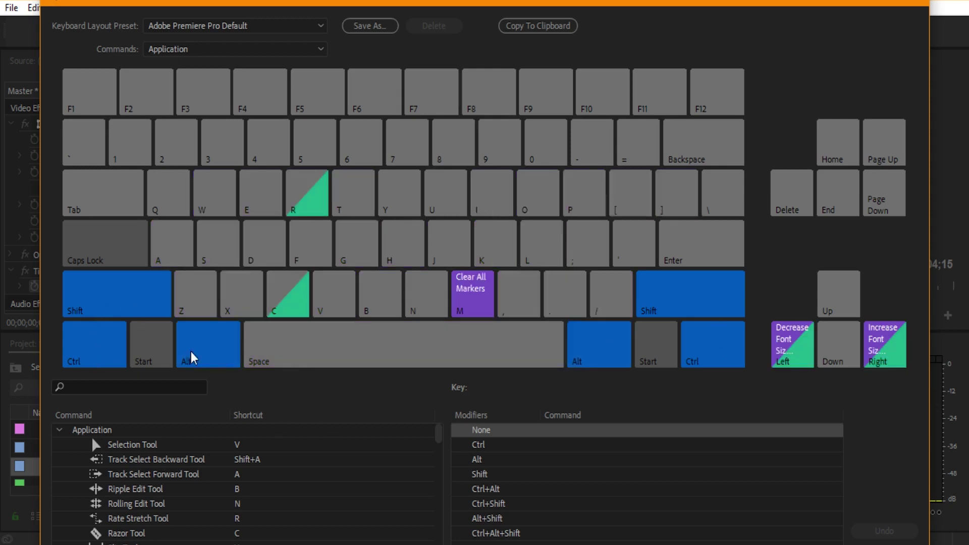
{"action": "left_click", "coordinate": [74, 358]}
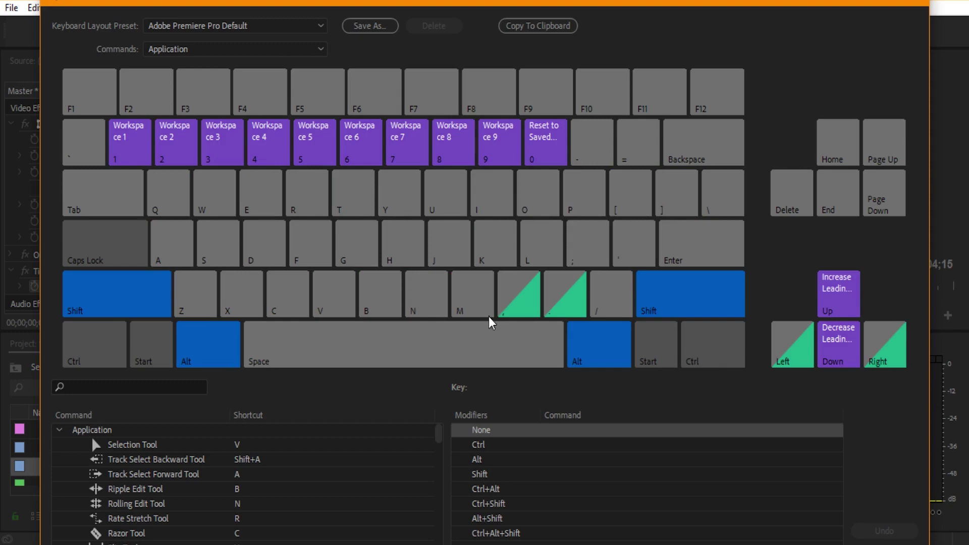